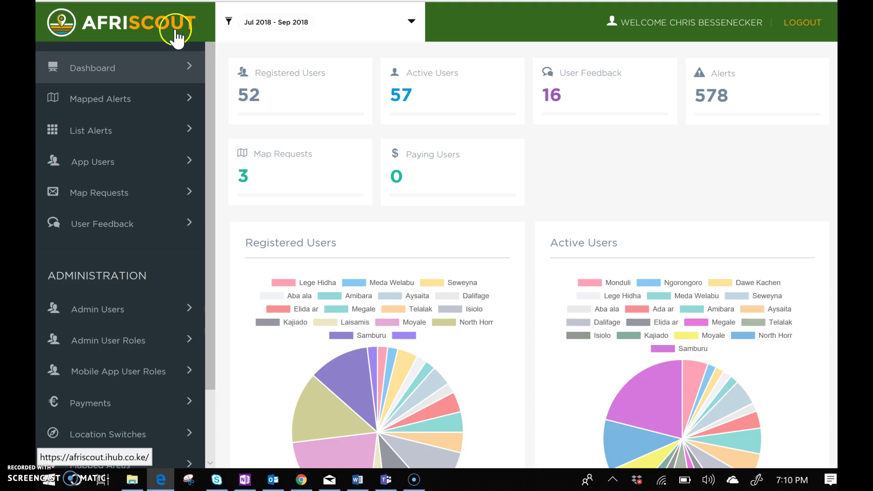
Step: Filter the dashboard to a custom date range from 2018-07-01 to 2018-08-31
left_click(399, 31)
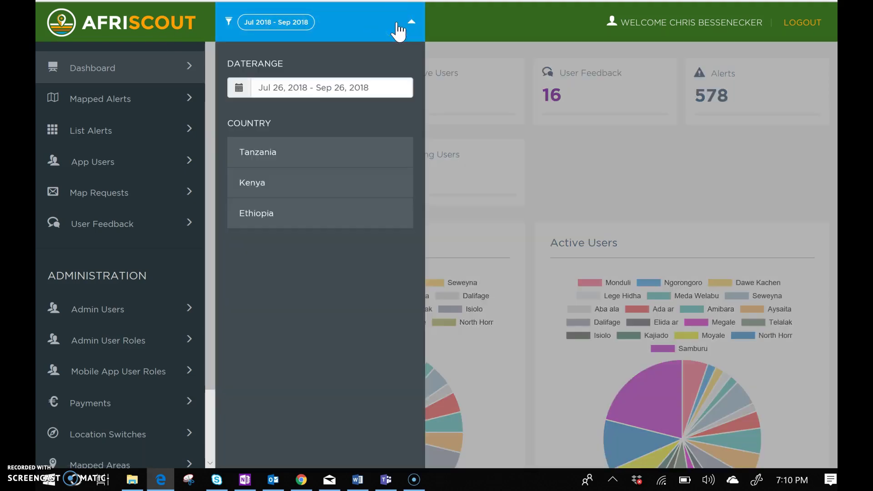
left_click(327, 95)
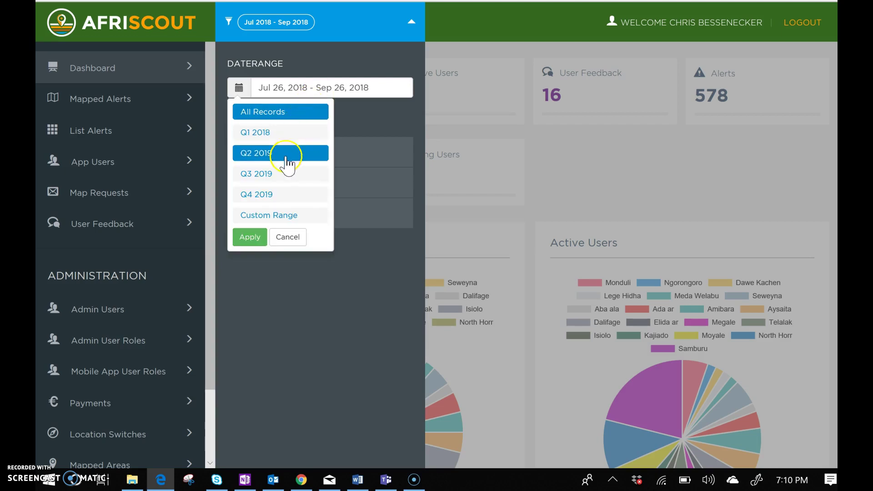
left_click(278, 216)
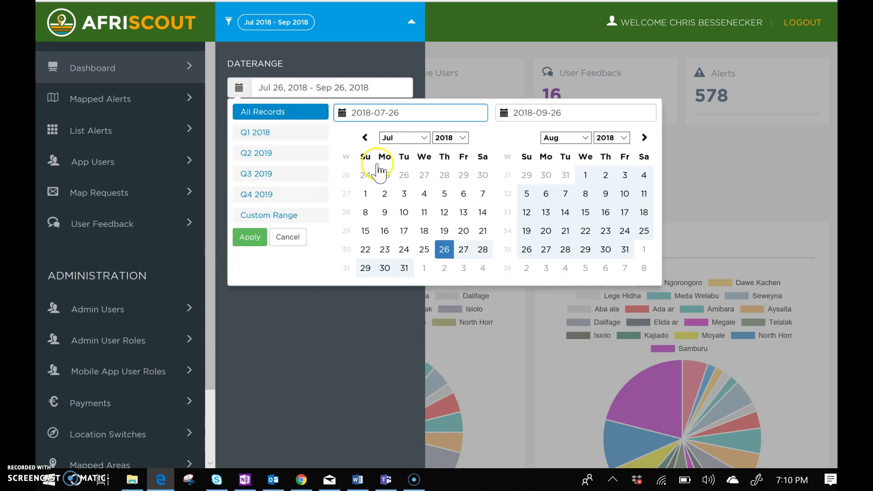
left_click(365, 195)
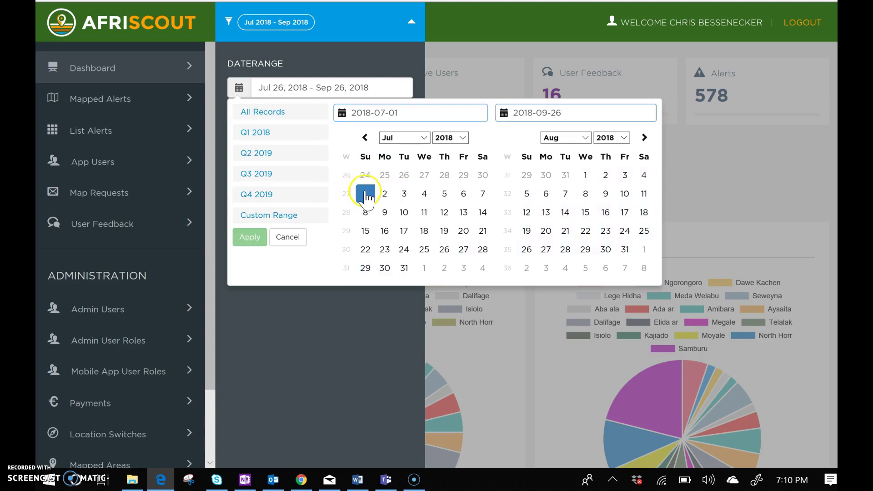
left_click(630, 250)
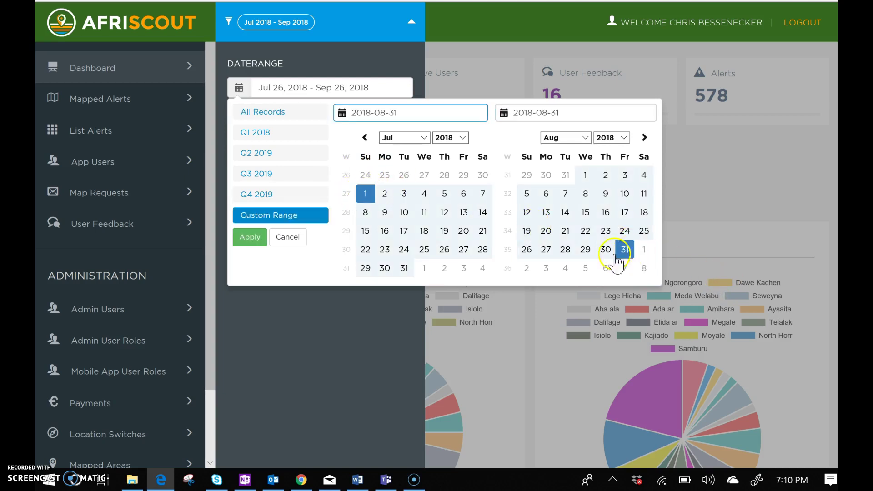
left_click(241, 236)
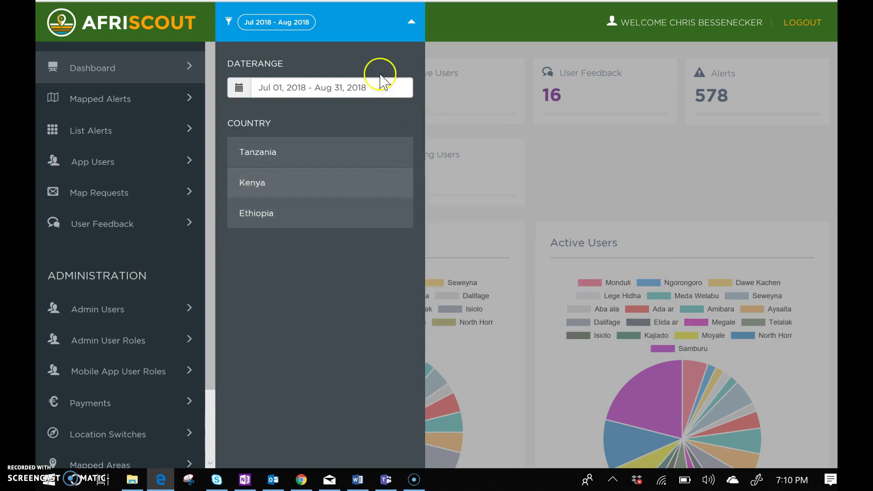
left_click(400, 20)
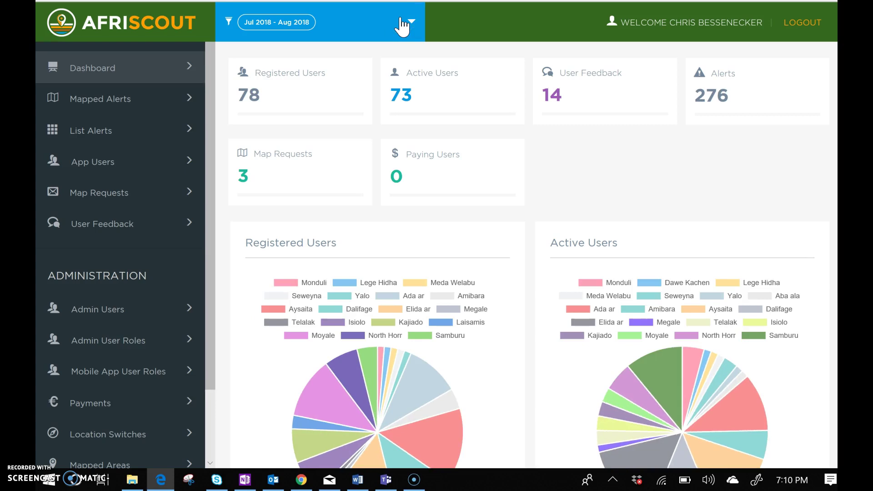
Step: Filter the dashboard by country to show only Tanzania
left_click(401, 25)
left_click(328, 169)
left_click(296, 313)
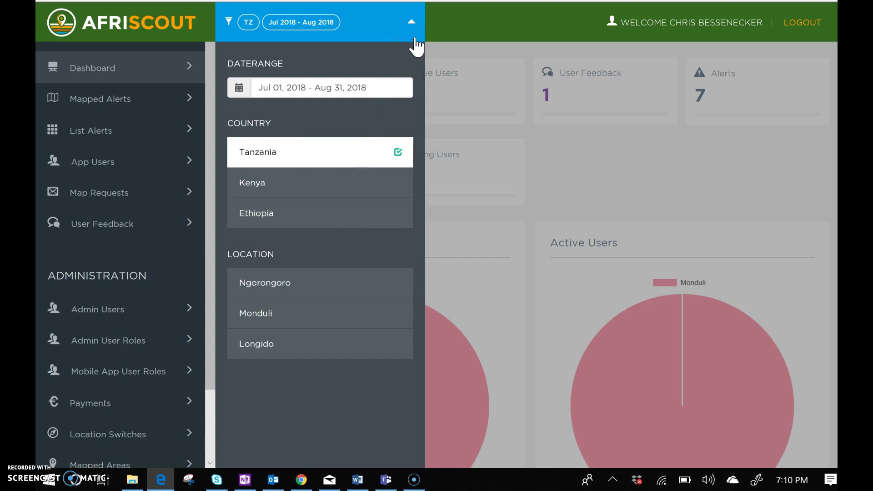
left_click(415, 25)
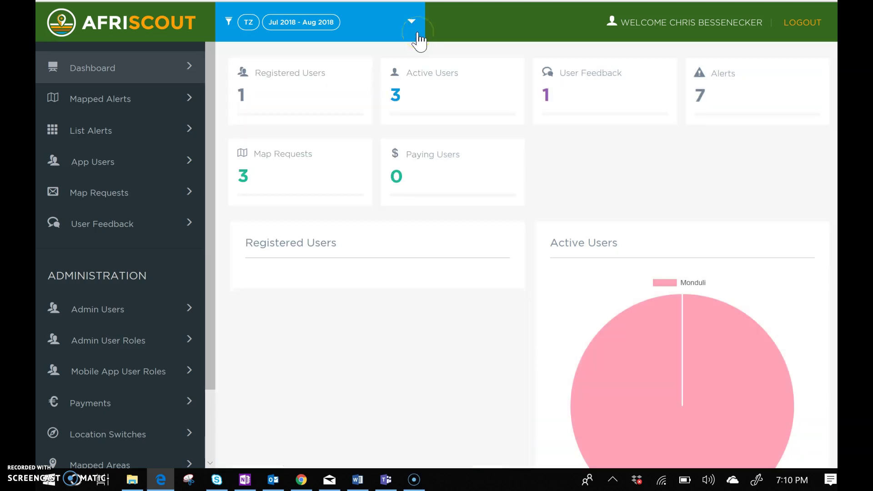
Step: Remove the Tanzania country filter from the dashboard
left_click(416, 33)
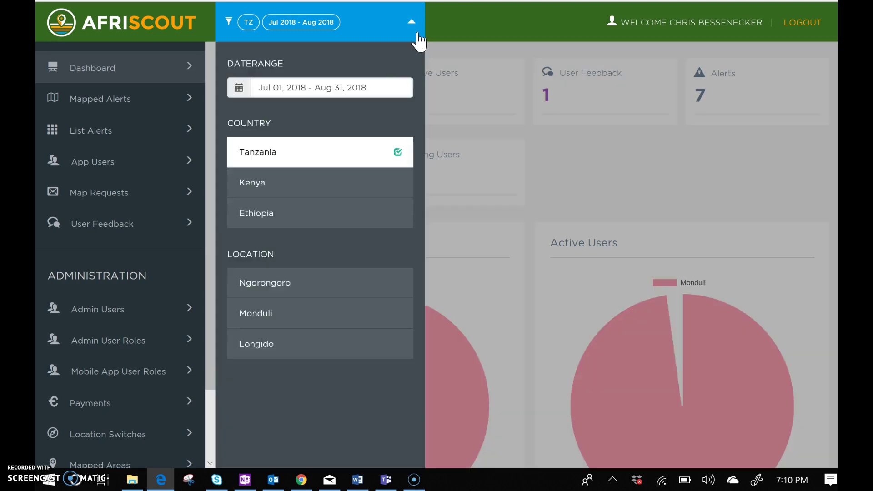
left_click(383, 147)
left_click(411, 22)
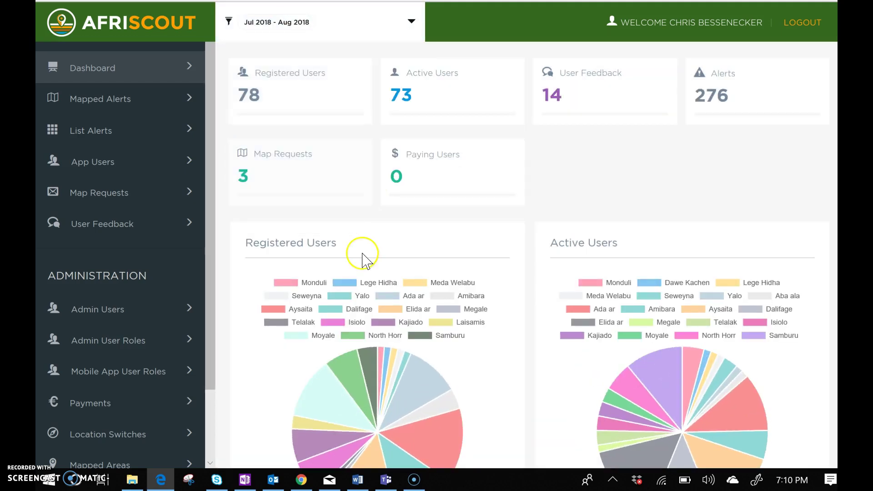
Step: Examine the Registered Users, Active Users and User Distribution charts on the dashboard
scroll(523, 250, "down", 2)
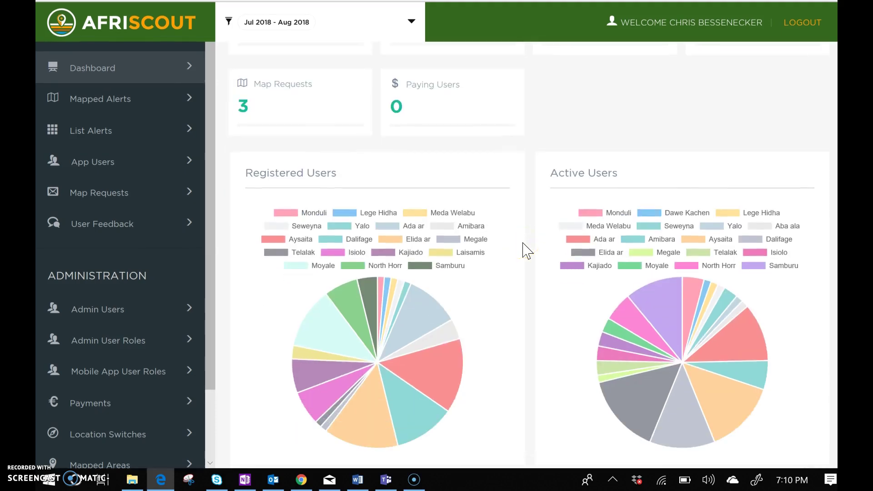
scroll(526, 249, "down", 4)
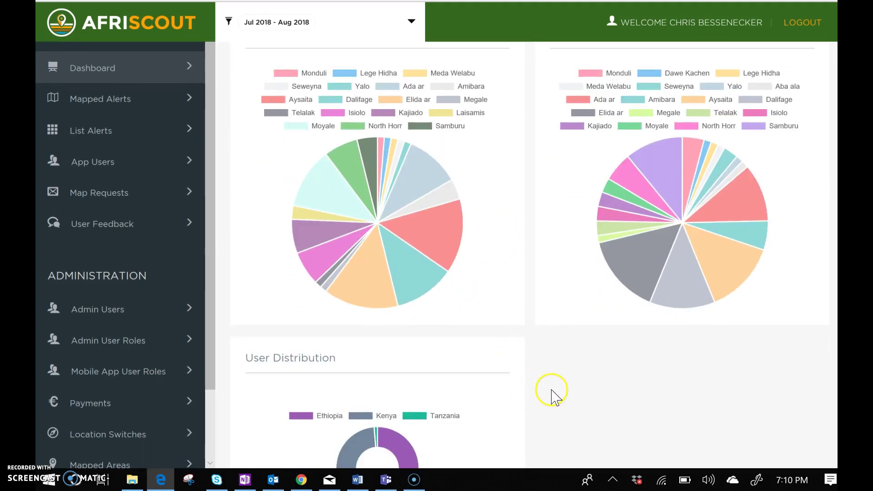
scroll(552, 398, "up", 2)
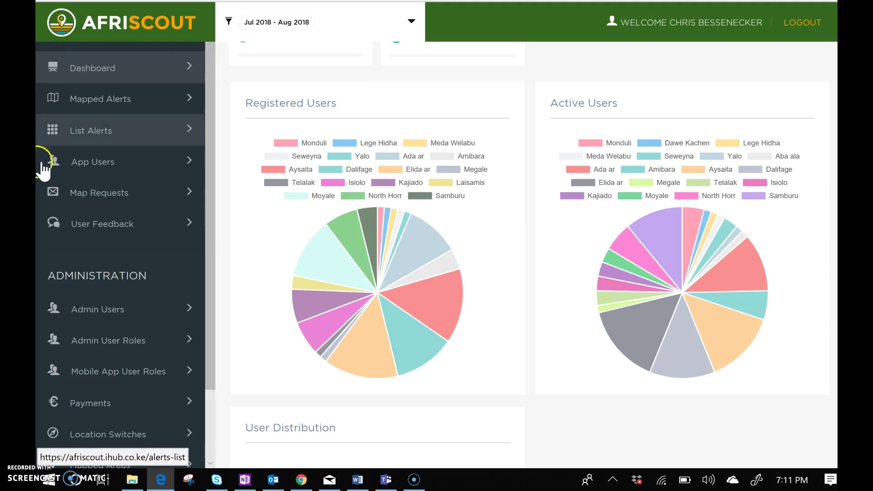
left_click(53, 317)
left_click(122, 110)
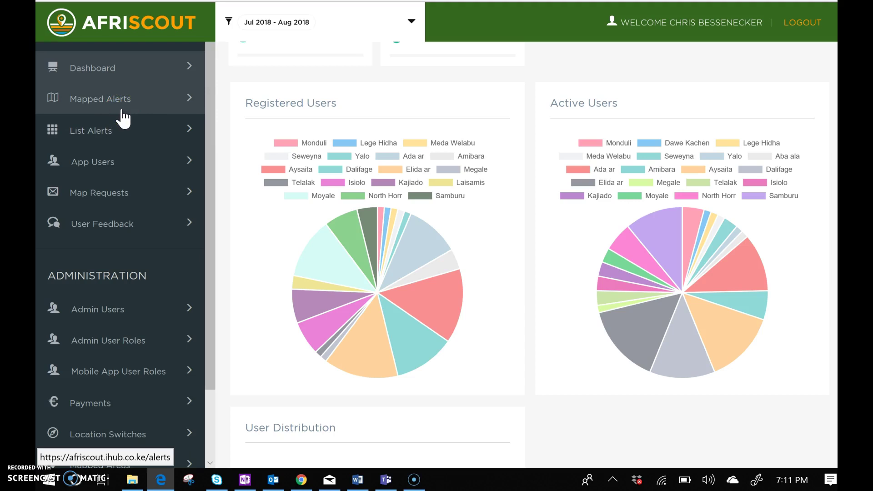
left_click(133, 72)
left_click(121, 105)
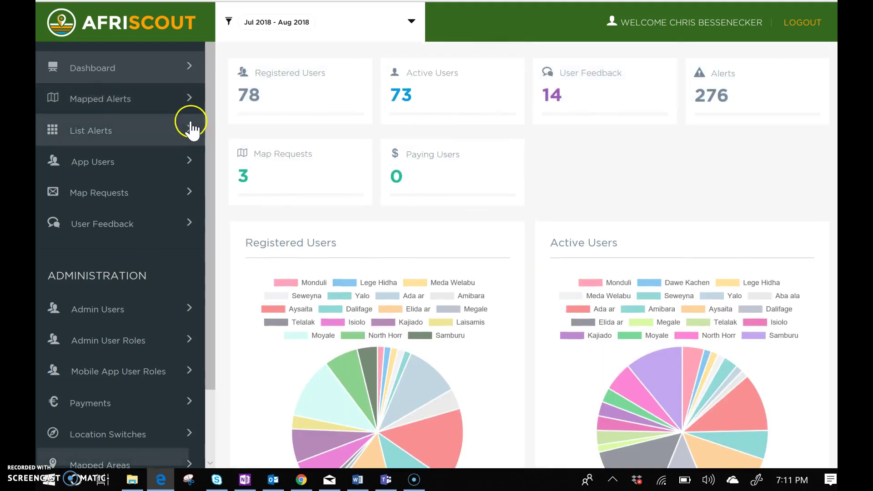
mouse_move(347, 176)
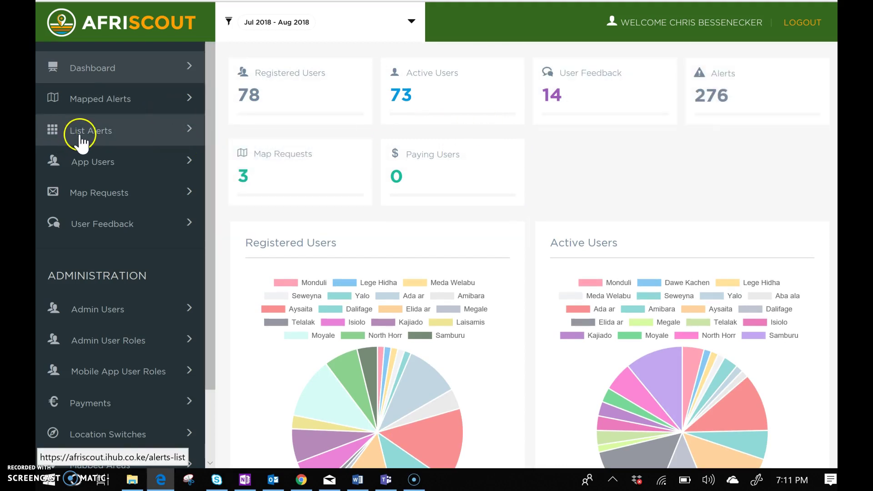
Step: View the mapped alerts page, then open the details of Forbidden Grazing alert 1418 from the alert list
left_click(99, 102)
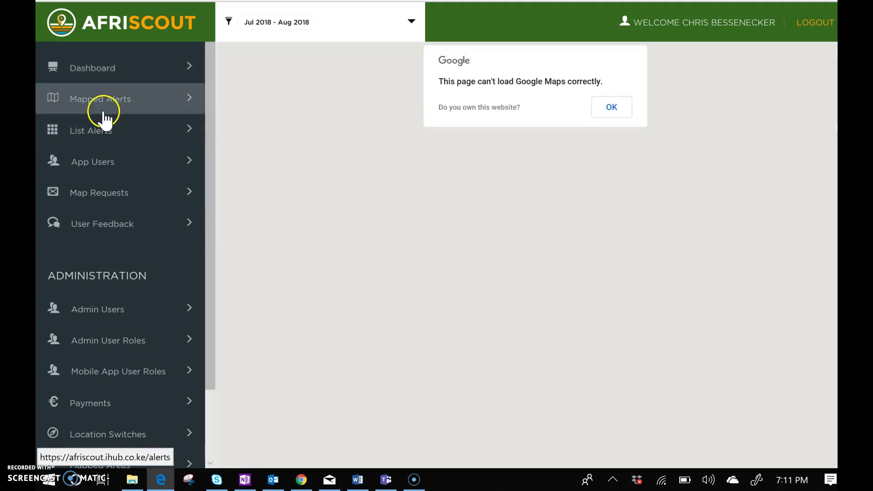
left_click(99, 137)
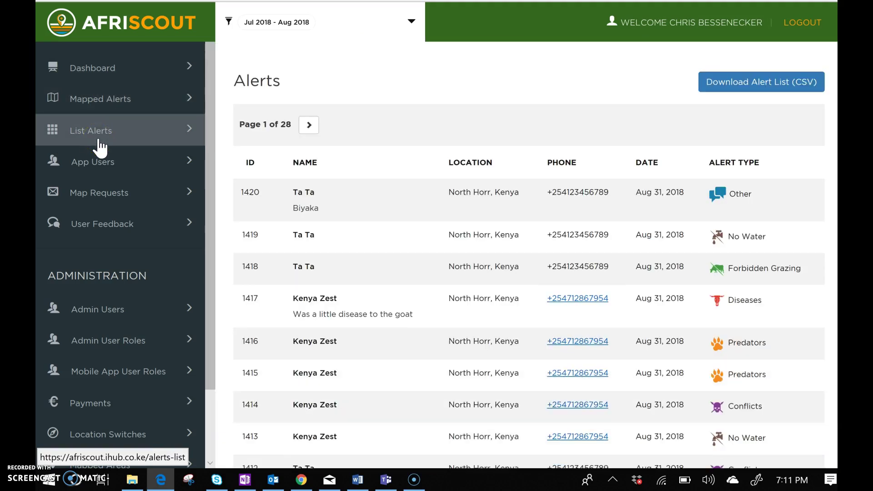
left_click(462, 272)
left_click(683, 117)
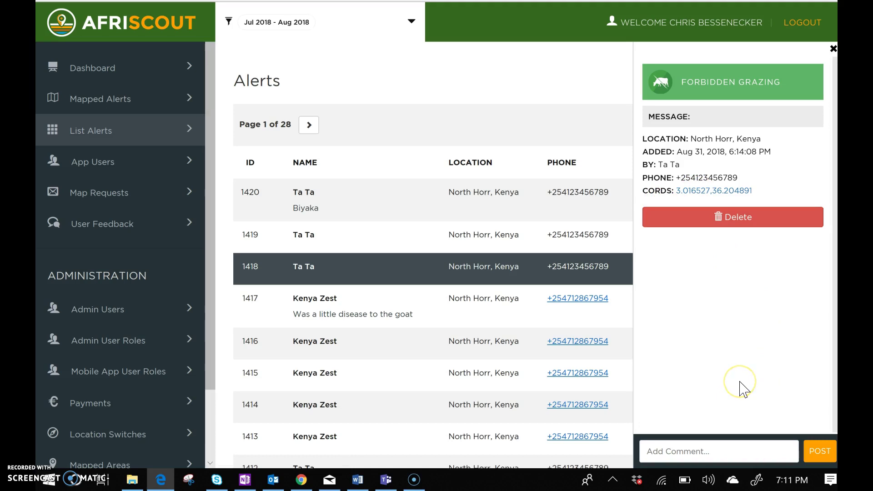
left_click(703, 446)
Step: Open the mobile app users list and activate its search by user name or phone number
left_click(122, 175)
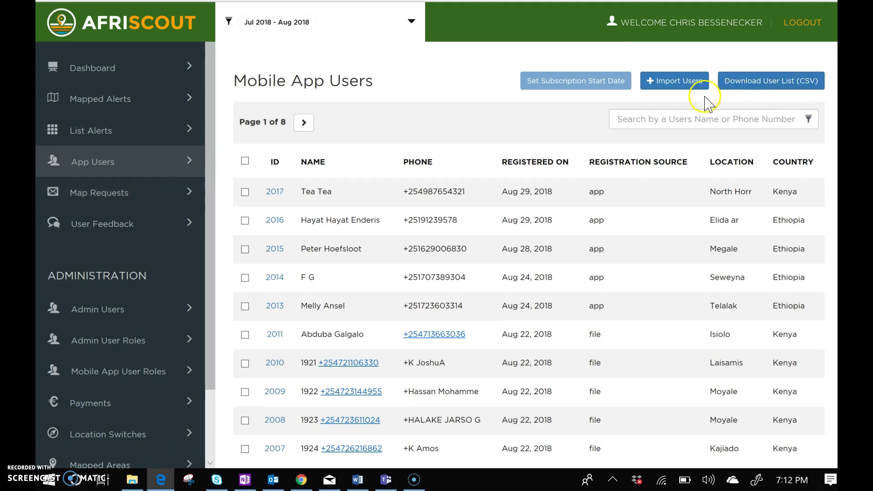
left_click(656, 94)
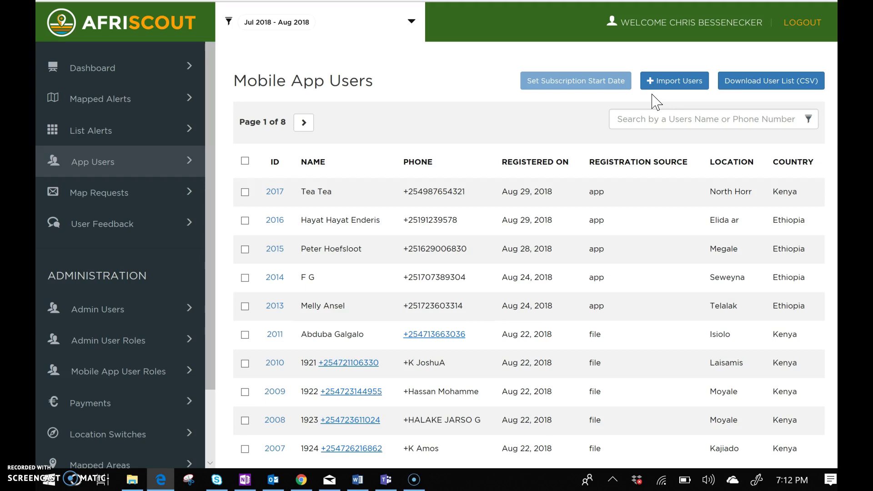
left_click(655, 120)
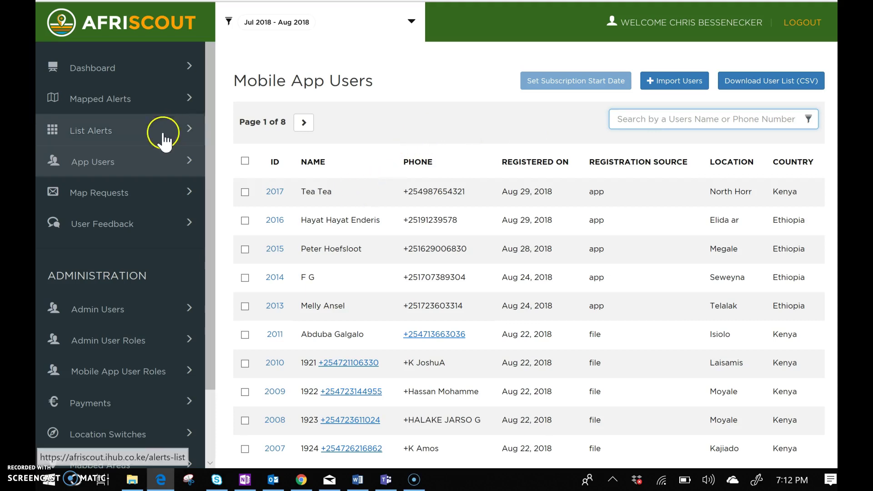
Step: Examine Tanzania's share in the map requests overview chart, then show the raw requests list
left_click(119, 197)
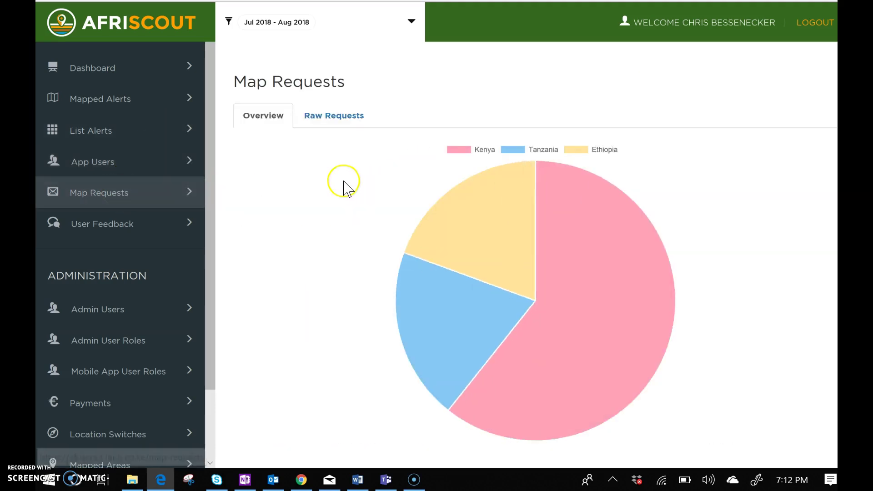
mouse_move(546, 199)
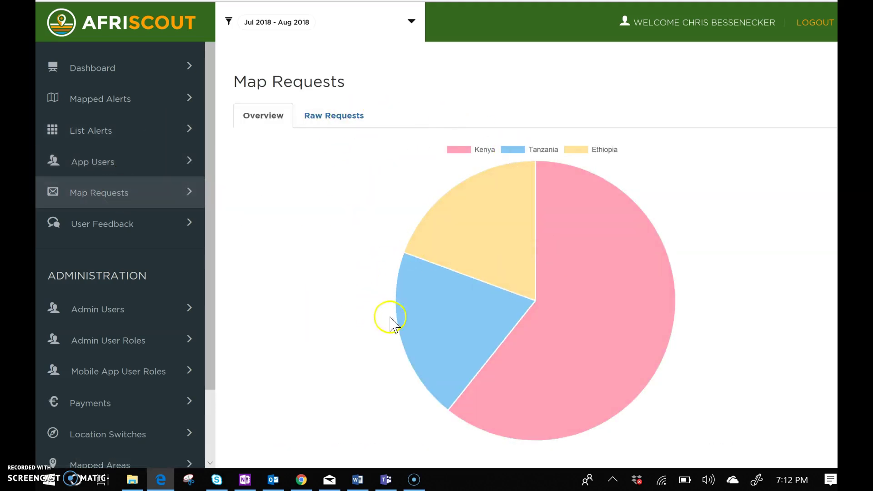
mouse_move(404, 331)
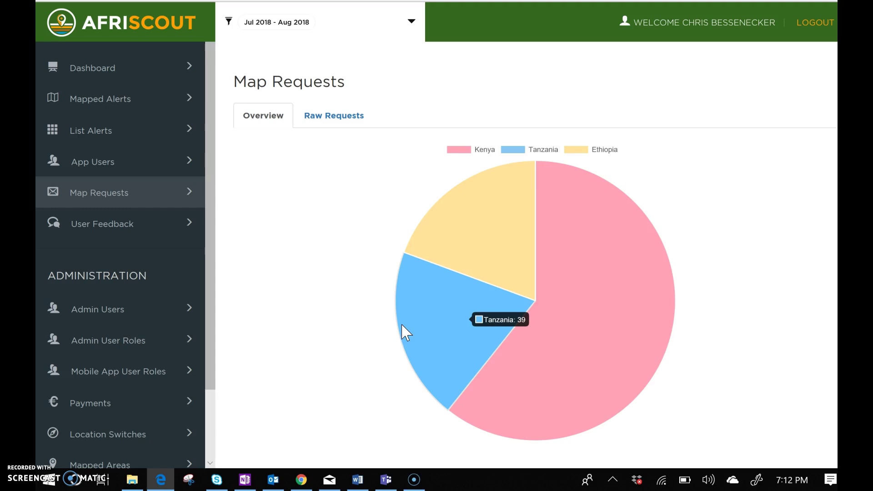
left_click(360, 116)
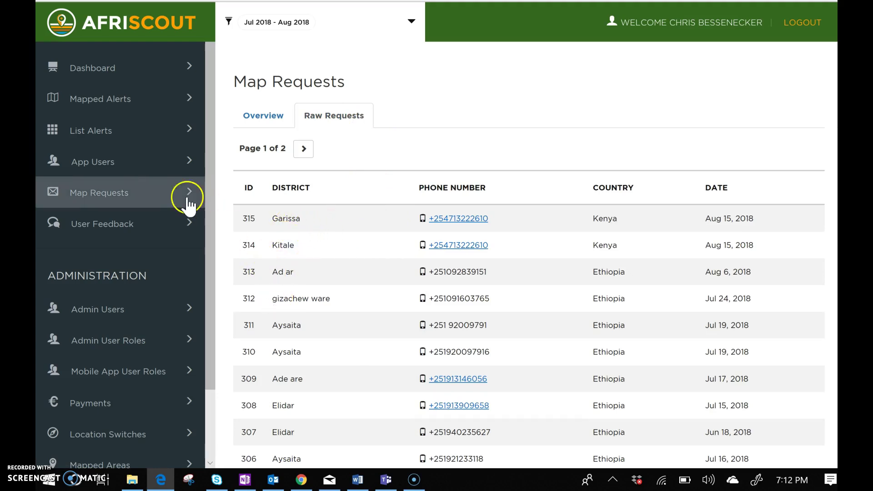
Step: In the user feedback list, mark the Aug 27, 2018 entry from Monduli, Tanzania as resolved and set it back to unresolved
left_click(86, 220)
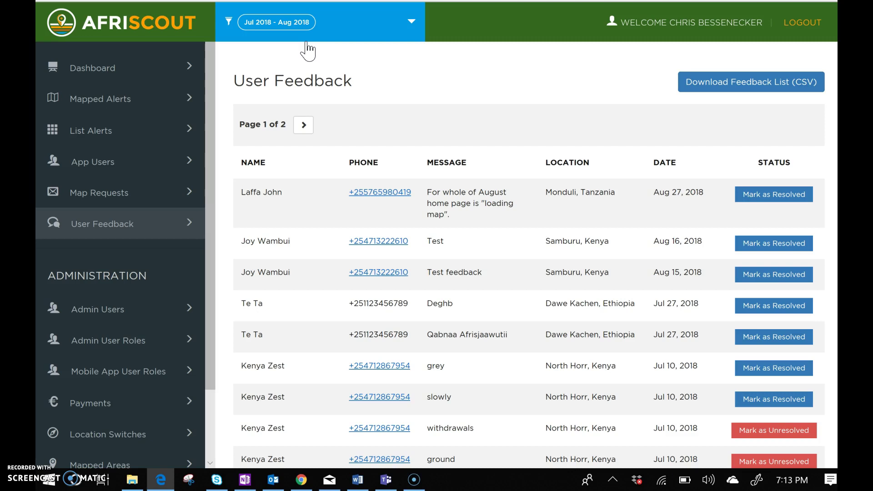
left_click(773, 195)
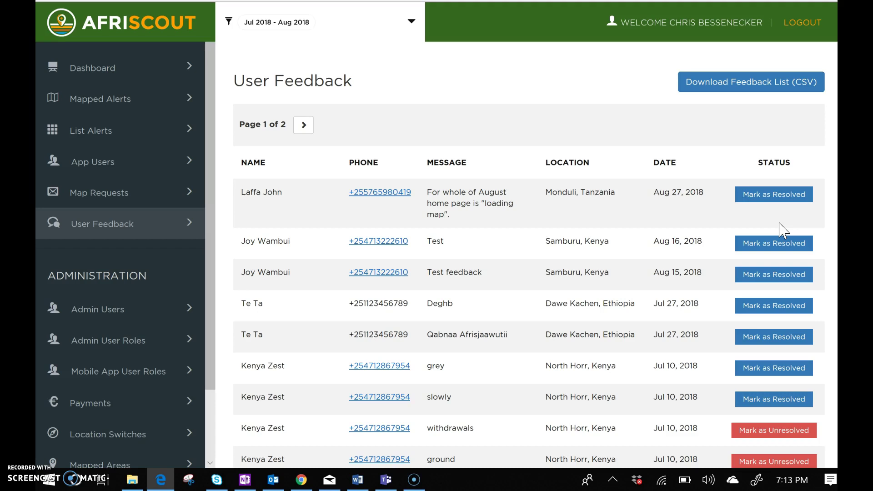
left_click(758, 224)
left_click(748, 195)
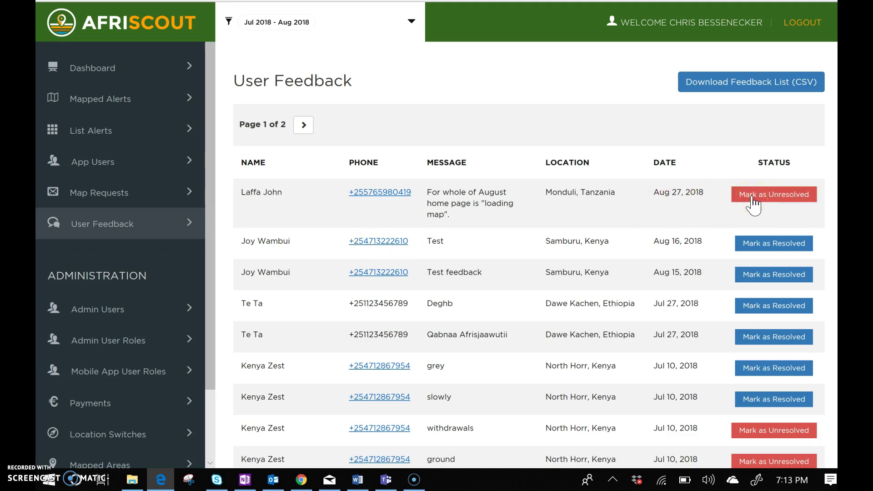
left_click(752, 202)
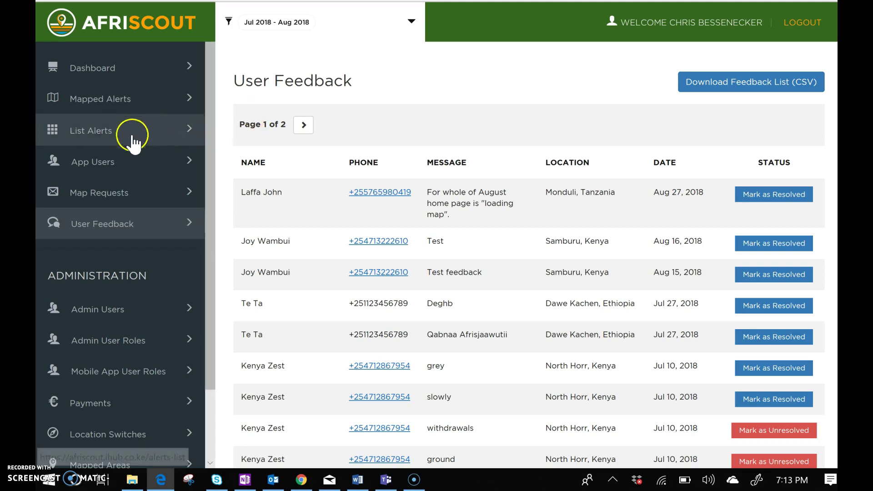
Step: Review the administration pages for admin users, admin user roles and mobile app user roles
scroll(101, 229, "down", 2)
left_click(98, 223)
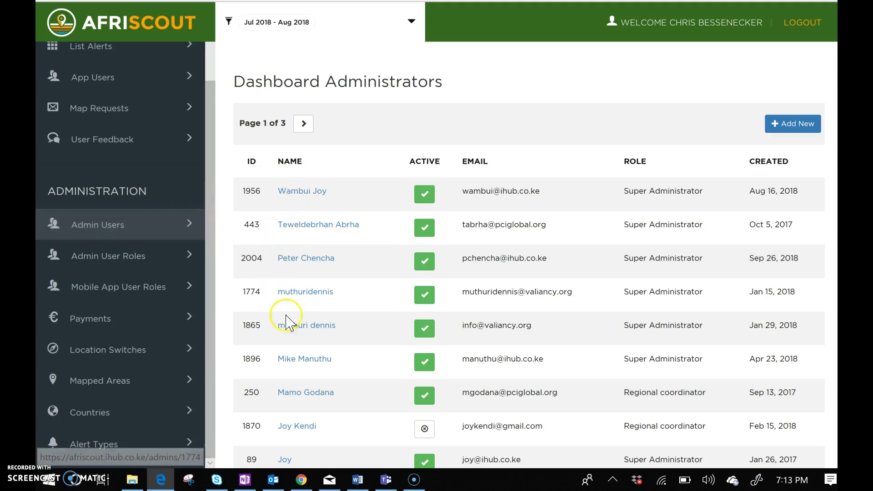
left_click(140, 265)
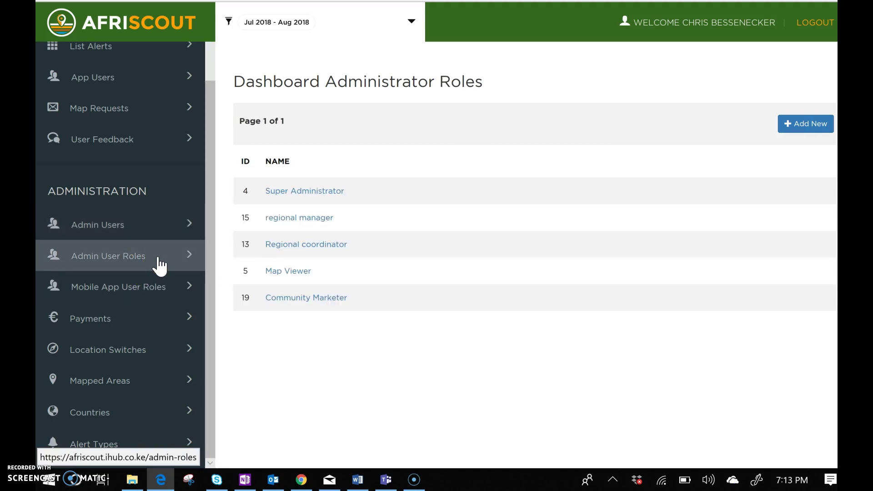
left_click(201, 240)
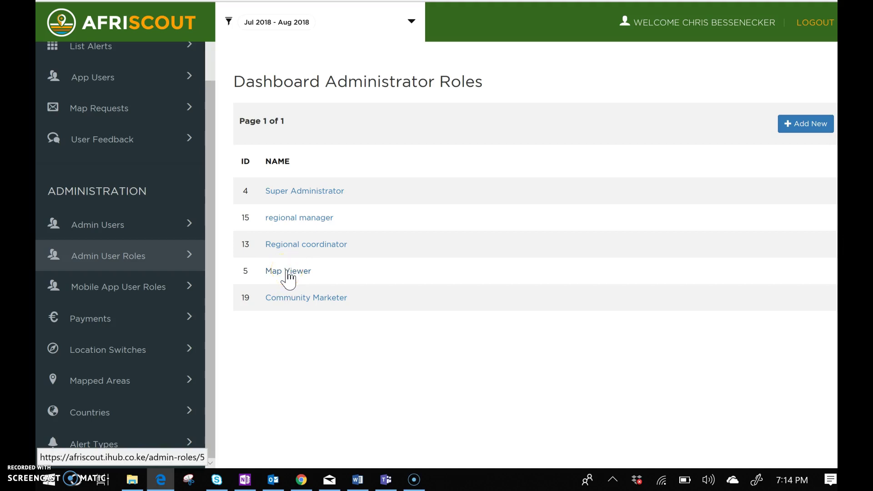
left_click(153, 288)
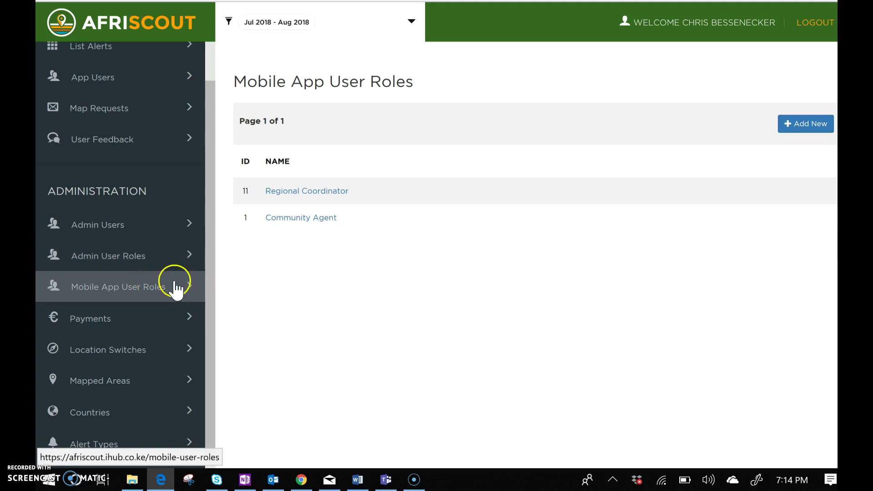
Step: View the Regional Coordinator role's mobile app privileges and examine Kenya's bars in the payment distribution chart
left_click(323, 192)
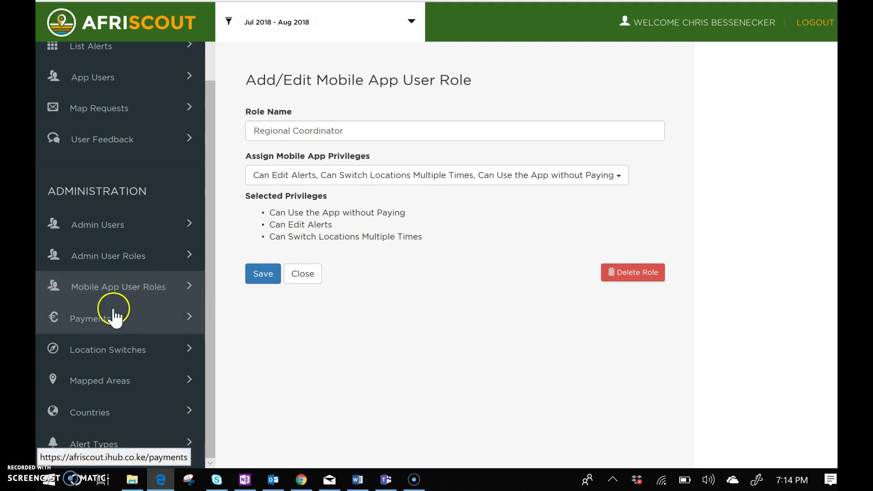
left_click(119, 324)
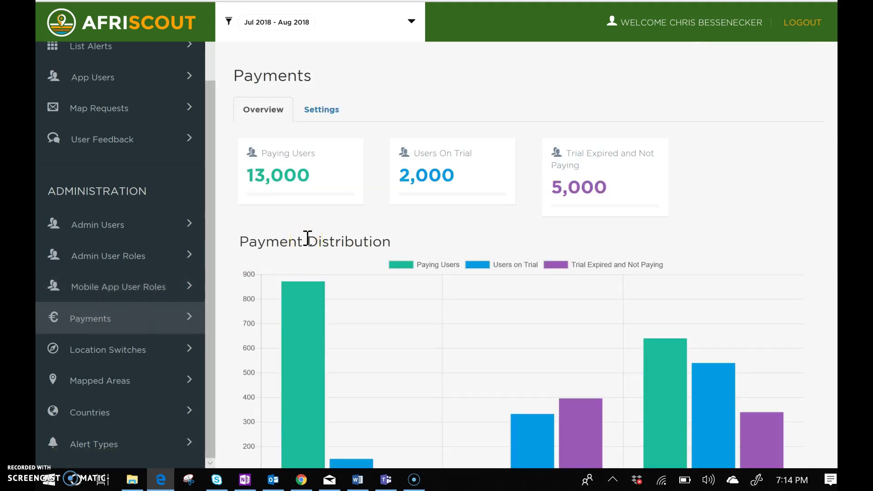
scroll(339, 227, "down", 1)
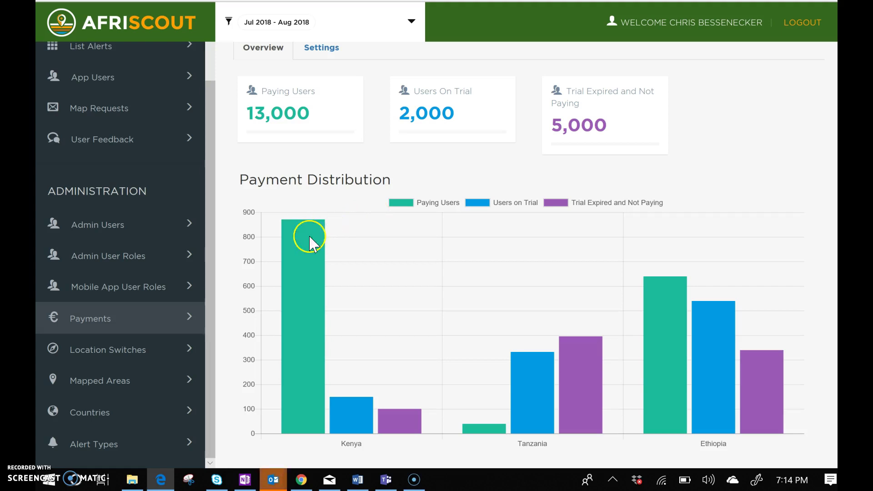
mouse_move(301, 254)
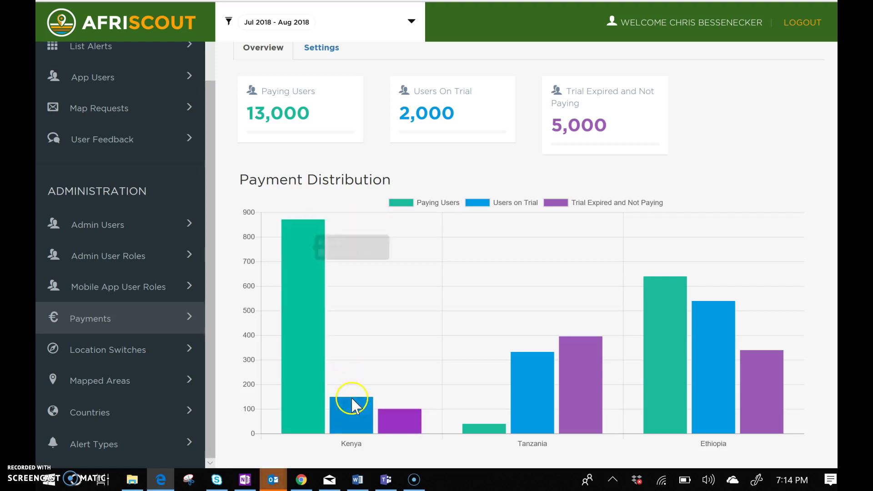
mouse_move(354, 409)
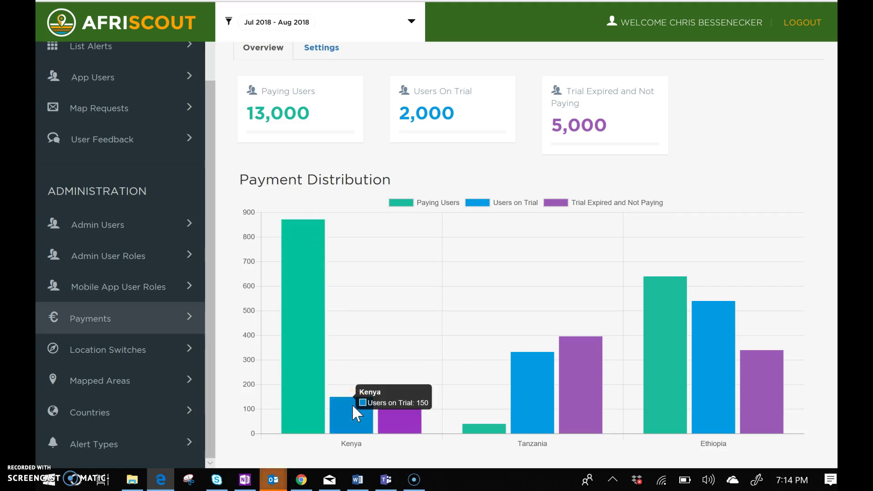
mouse_move(402, 412)
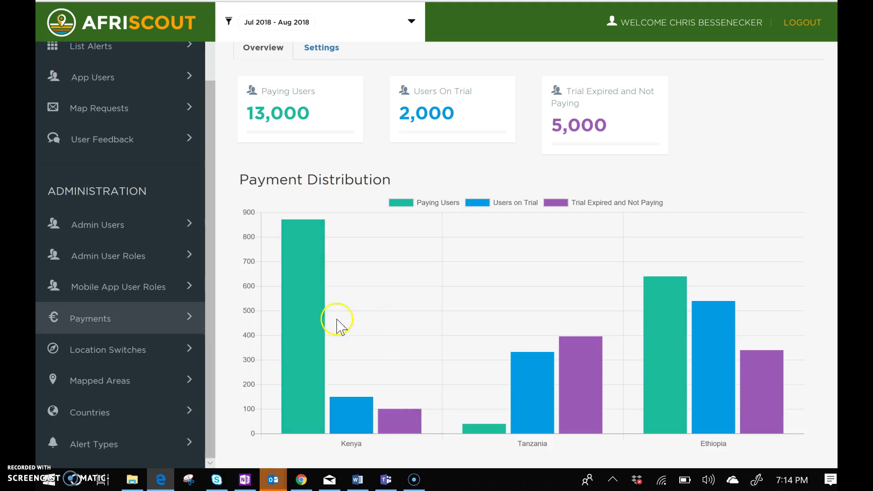
Step: Review the location switch requests and the list of mapped areas with their active status
left_click(167, 342)
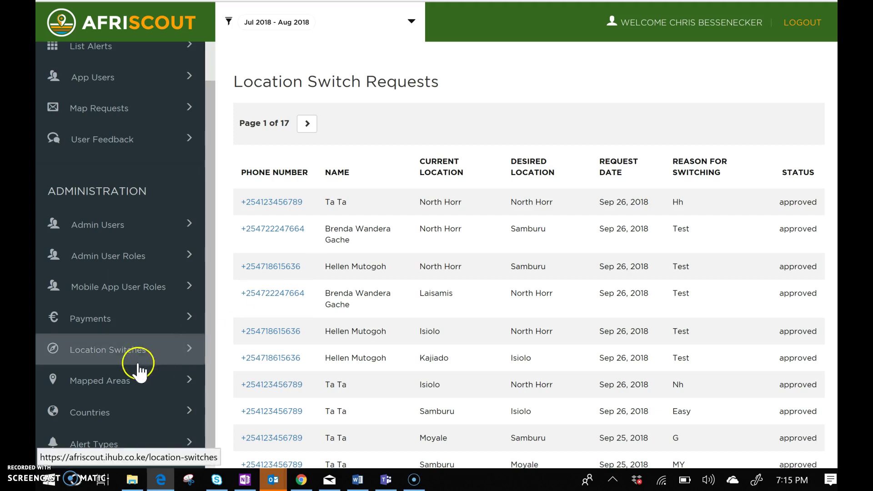
left_click(110, 391)
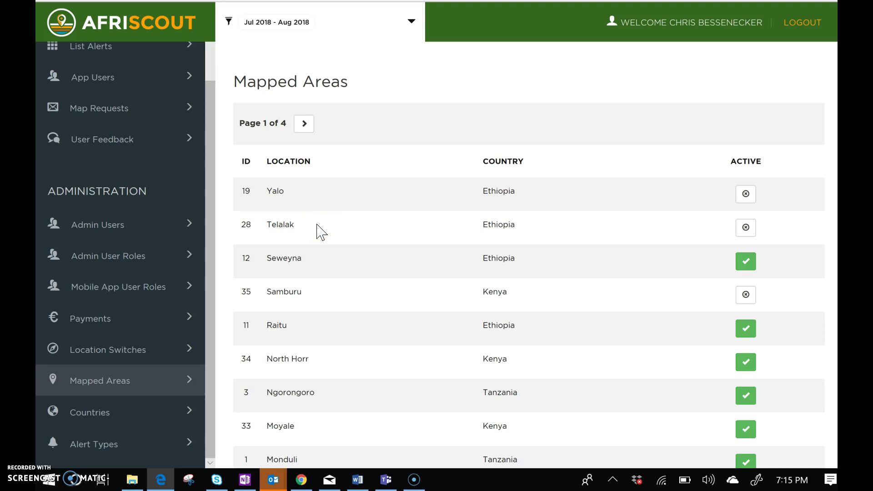
scroll(326, 246, "down", 2)
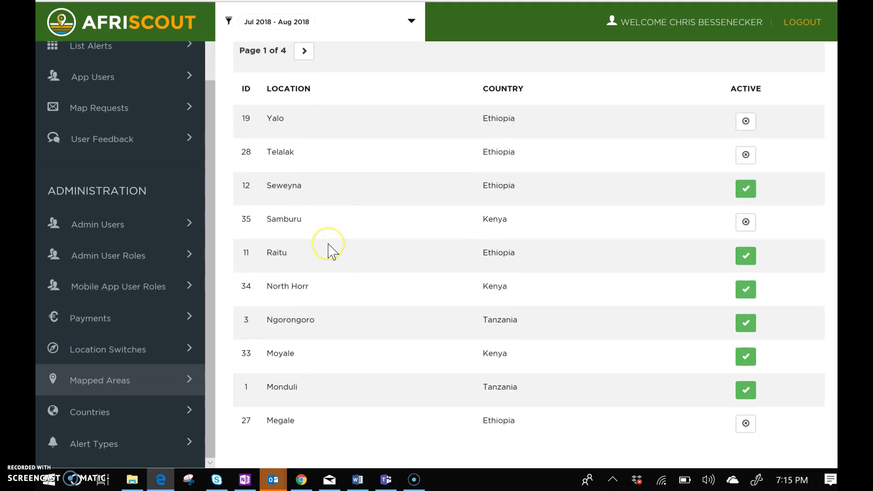
Step: Examine the first two pages of the administration countries list for active countries
left_click(101, 411)
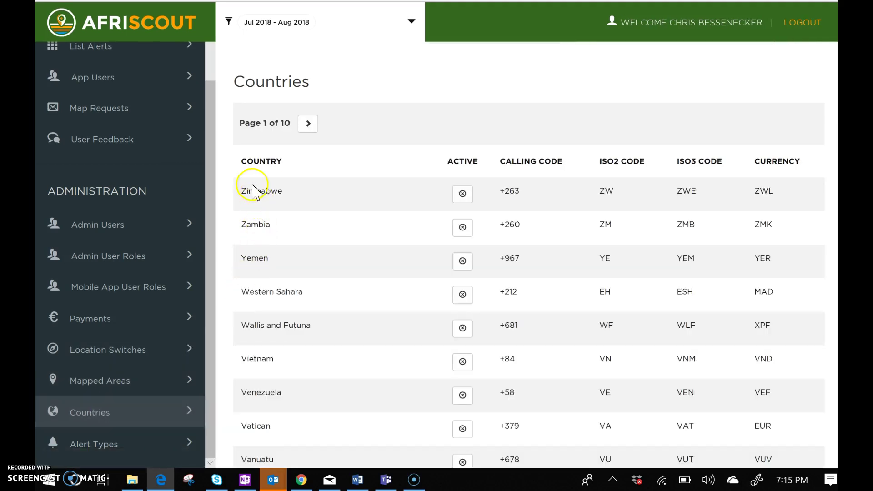
scroll(305, 187, "down", 1)
scroll(306, 186, "down", 9)
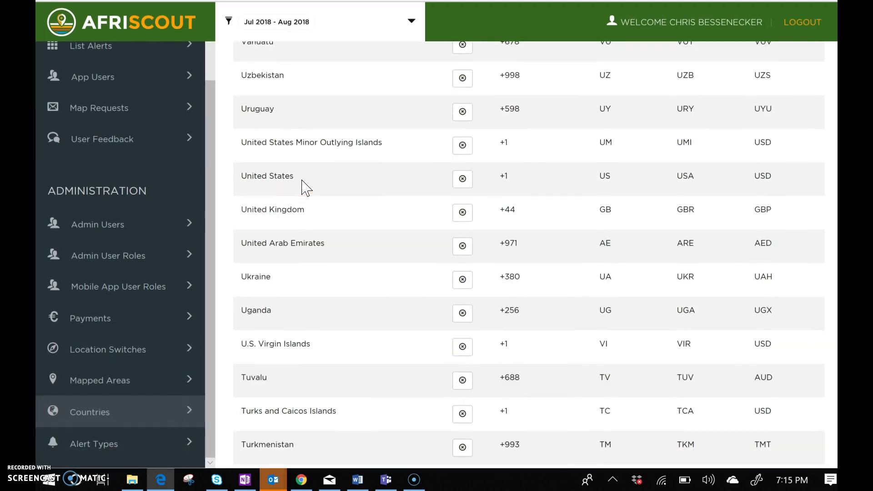
scroll(306, 187, "down", 3)
scroll(304, 186, "up", 12)
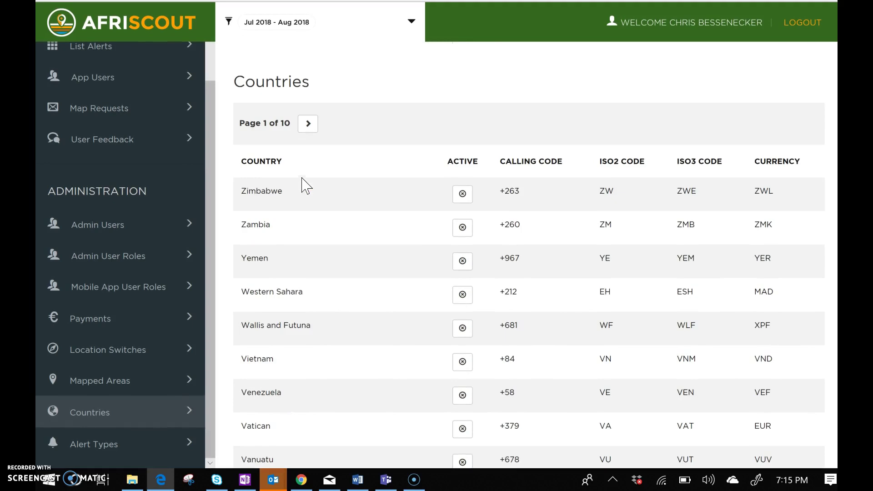
left_click(308, 125)
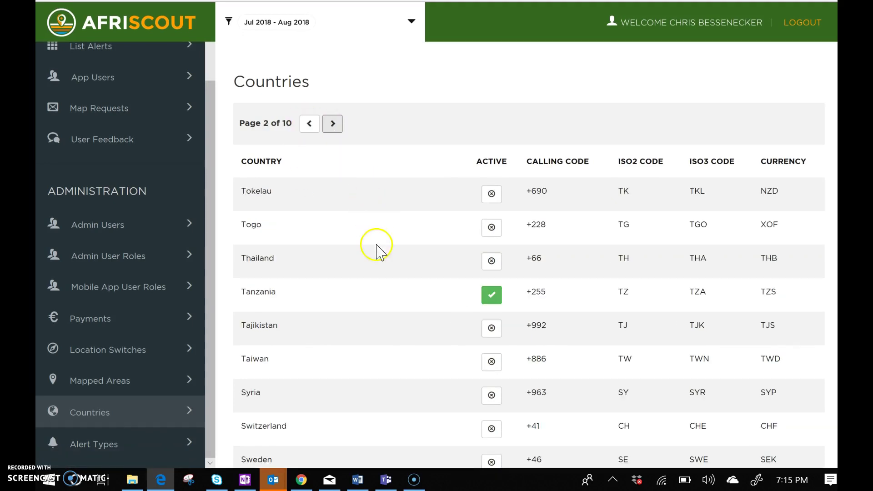
scroll(293, 273, "down", 5)
scroll(295, 275, "down", 9)
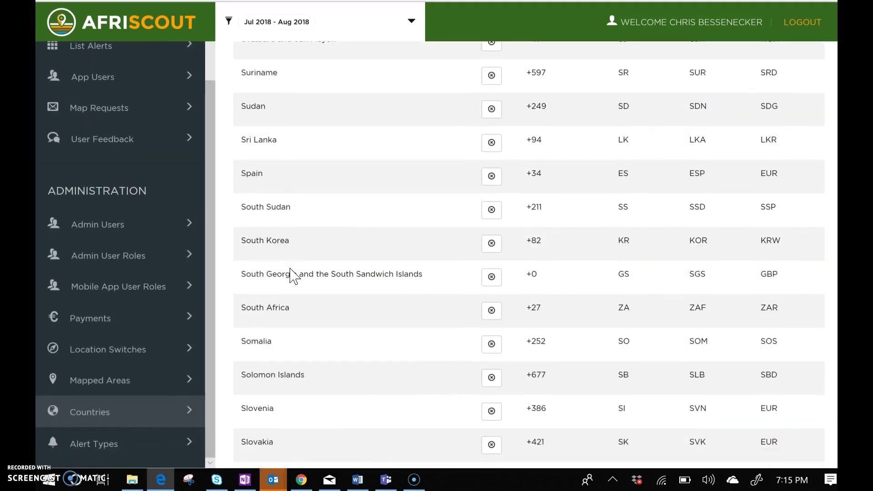
scroll(294, 275, "up", 9)
scroll(293, 275, "up", 4)
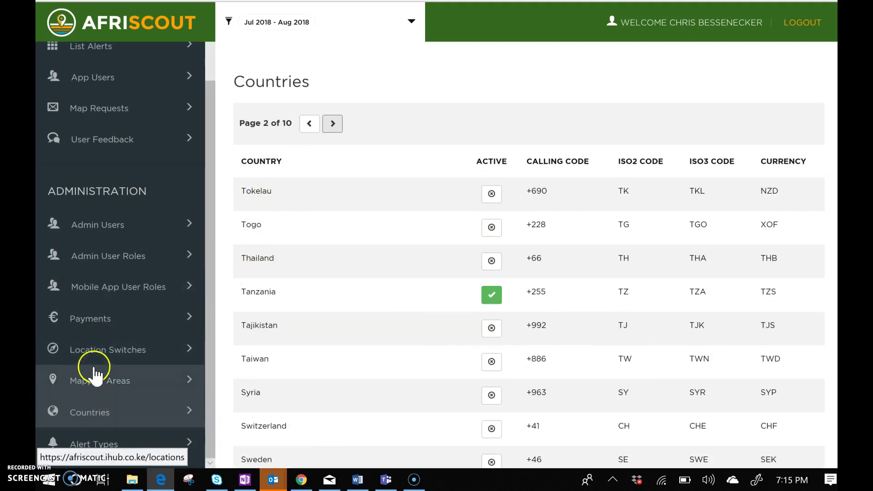
Step: Open the Conflicts alert type for editing, save its existing settings and return to the alert types list
scroll(102, 380, "down", 5)
left_click(81, 444)
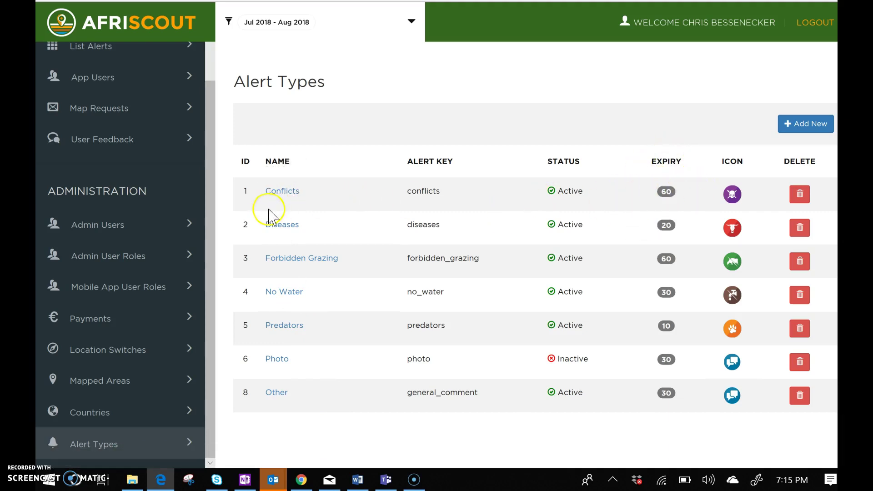
left_click(274, 191)
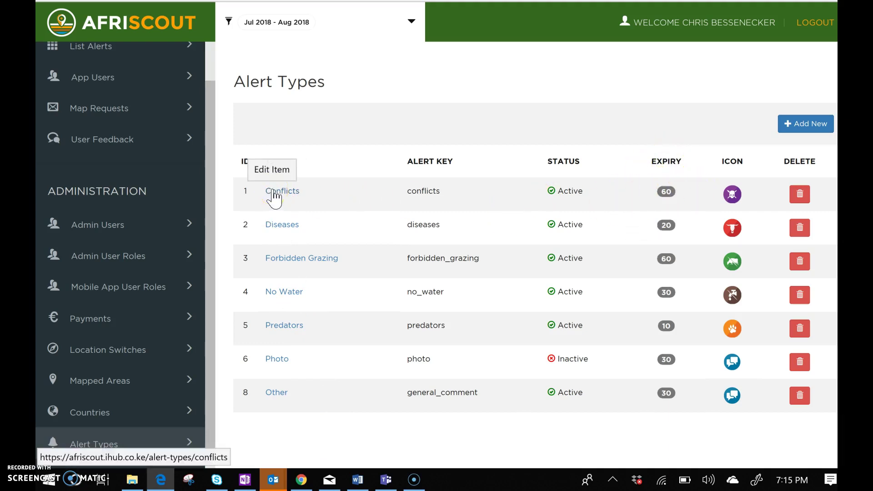
left_click(293, 186)
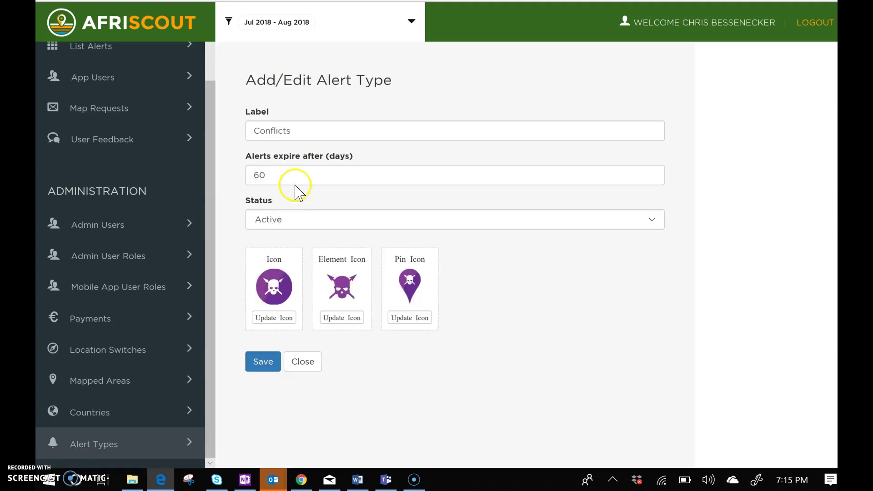
left_click(262, 367)
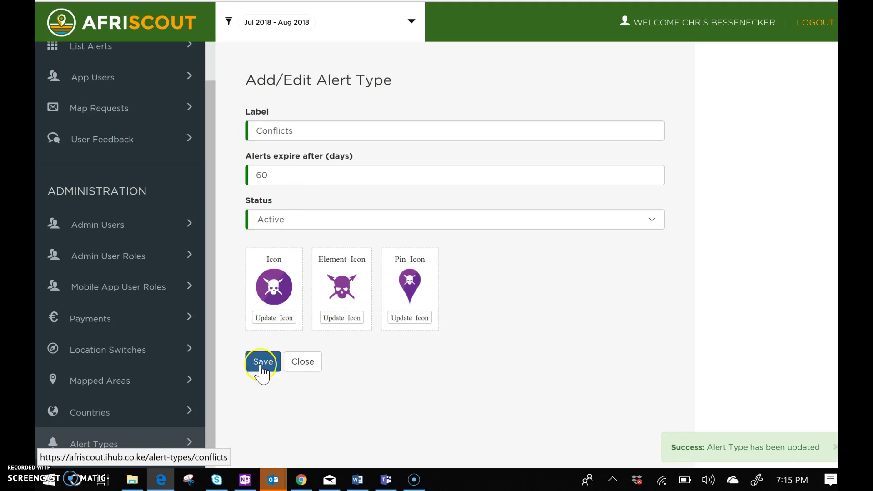
left_click(294, 366)
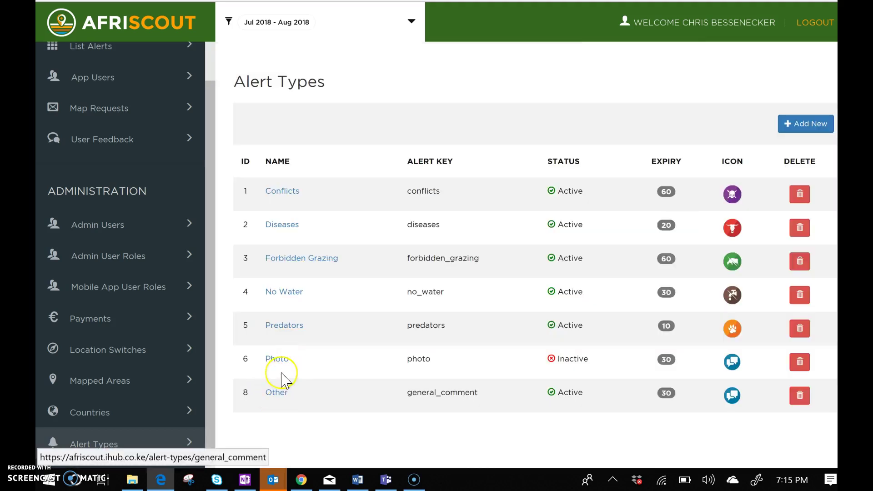
Step: View the Predators alert type's expiry, status and icon settings, and close it without saving
left_click(284, 325)
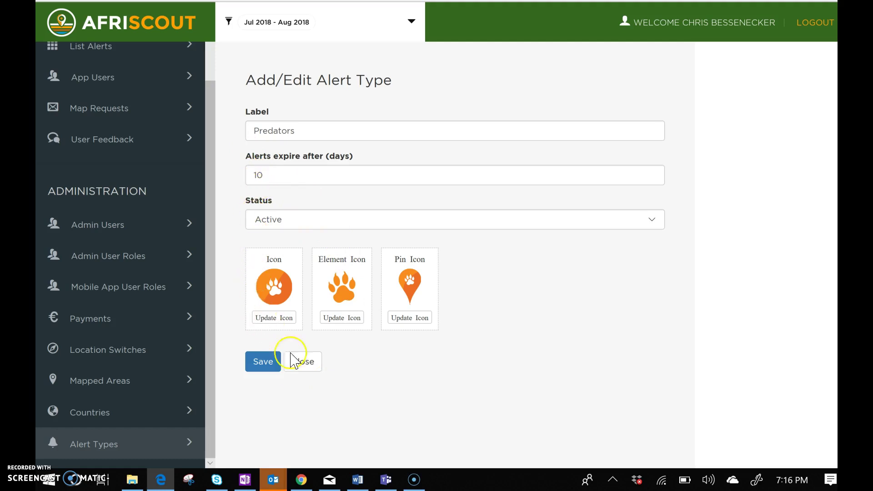
left_click(309, 364)
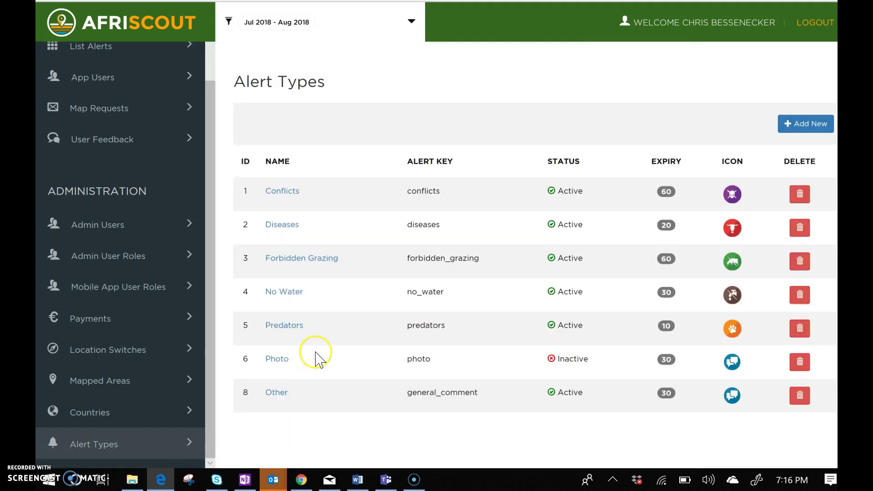